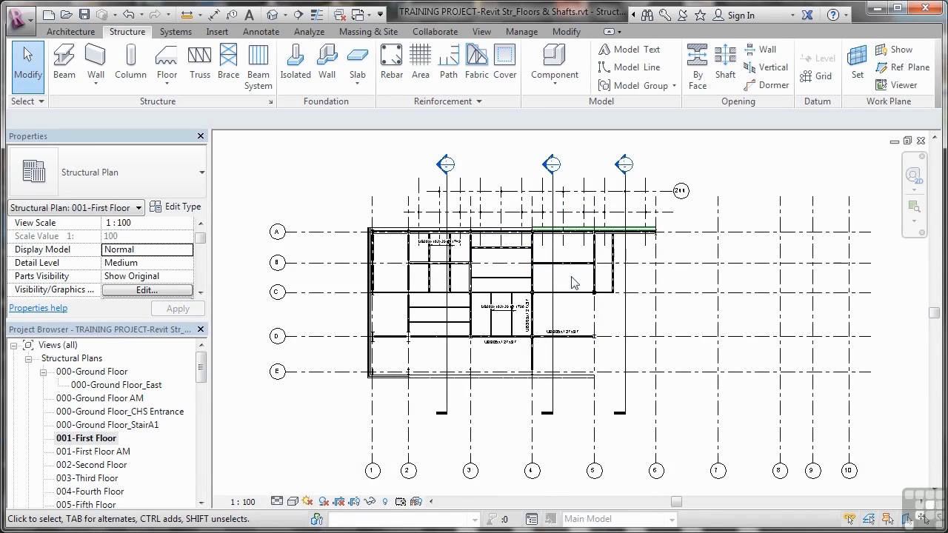
Step: Zoom and pan the First Floor plan to the mezzanine balcony beams near grid A
scroll(570, 282, "up", 5)
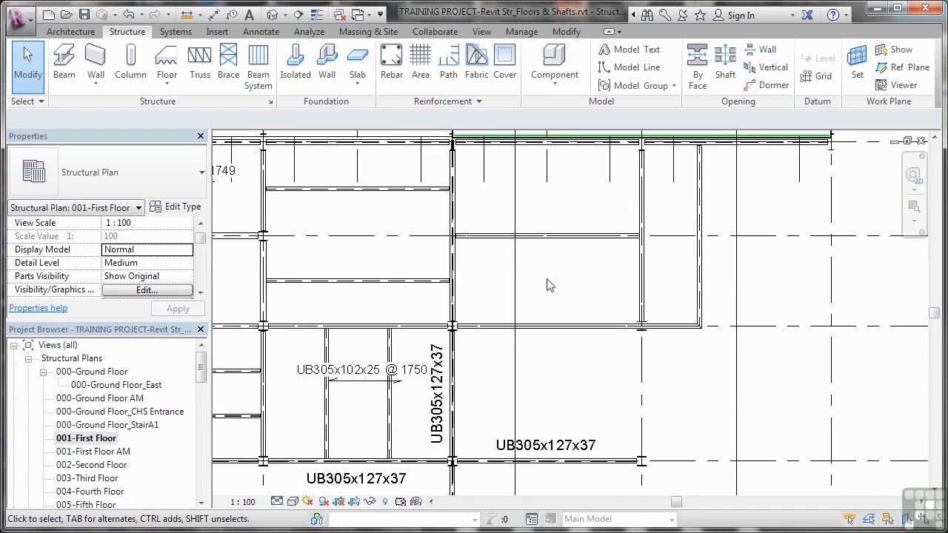
middle_click_drag(550, 278, 550, 398)
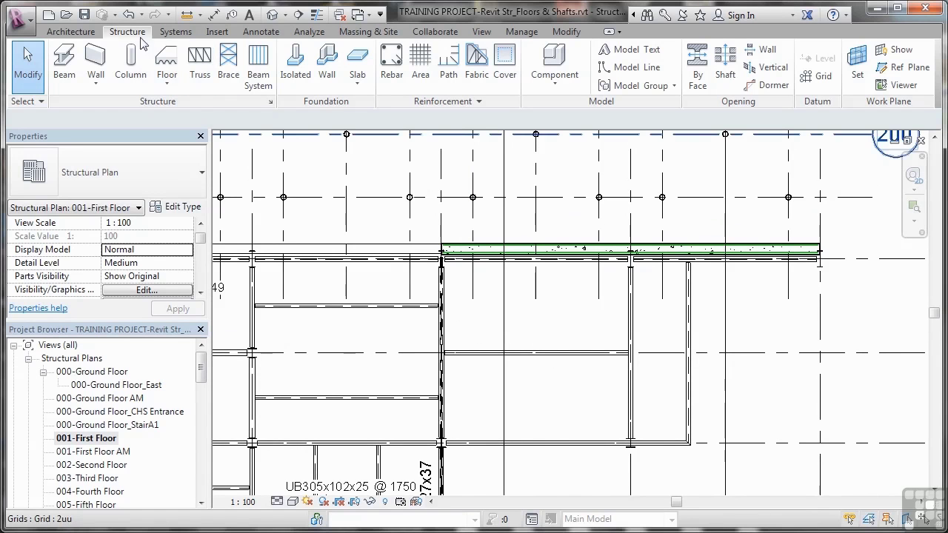
Step: Begin a Floor: Structural sketch using the 160mm Concrete with Corus-ComFlor 70 type
left_click(166, 88)
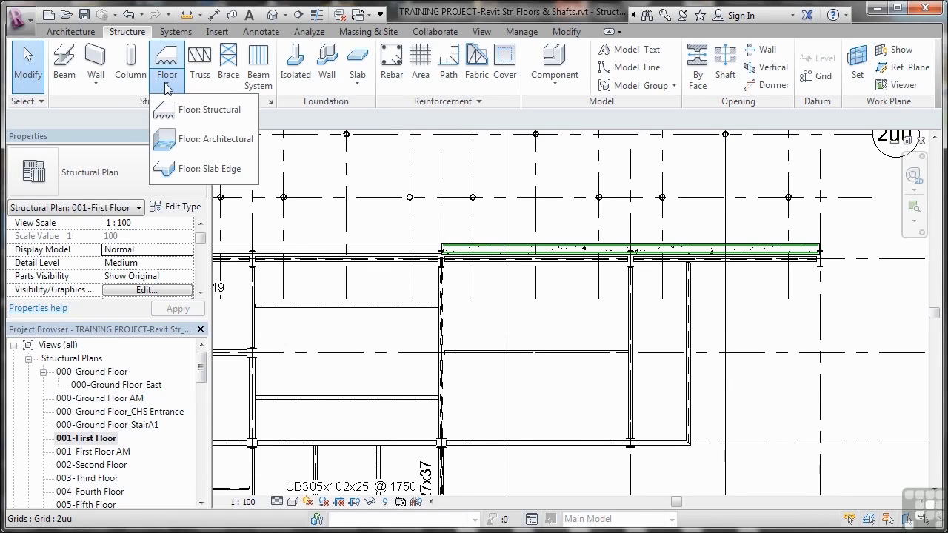
left_click(198, 111)
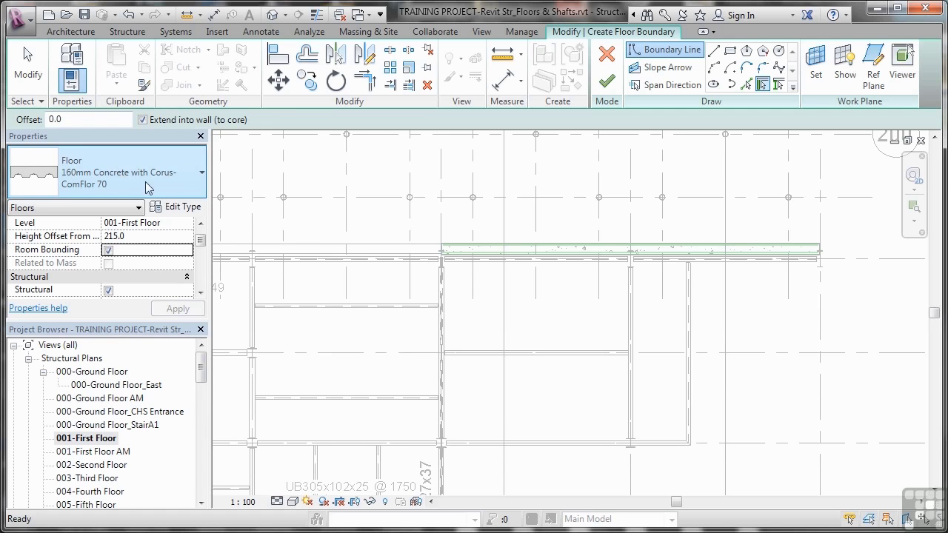
left_click(176, 208)
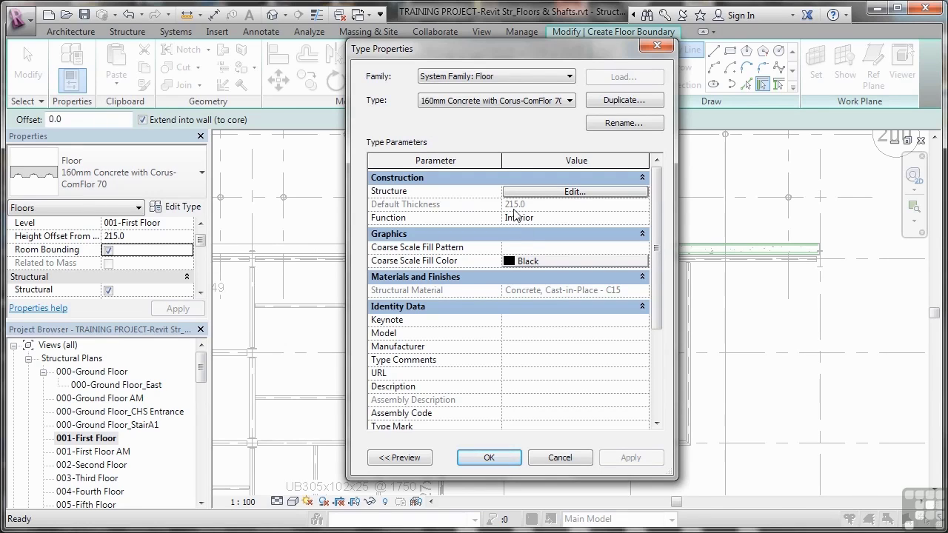
left_click(565, 456)
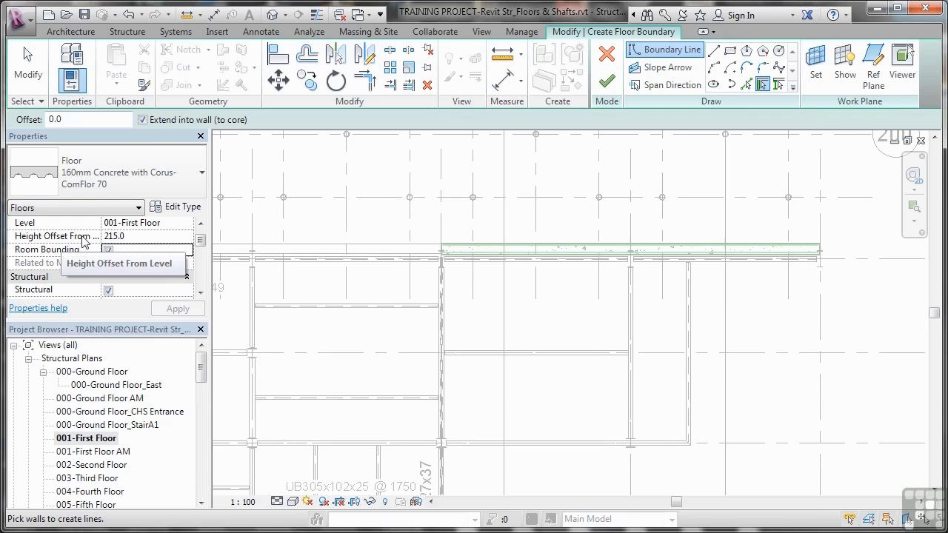
left_click(134, 236)
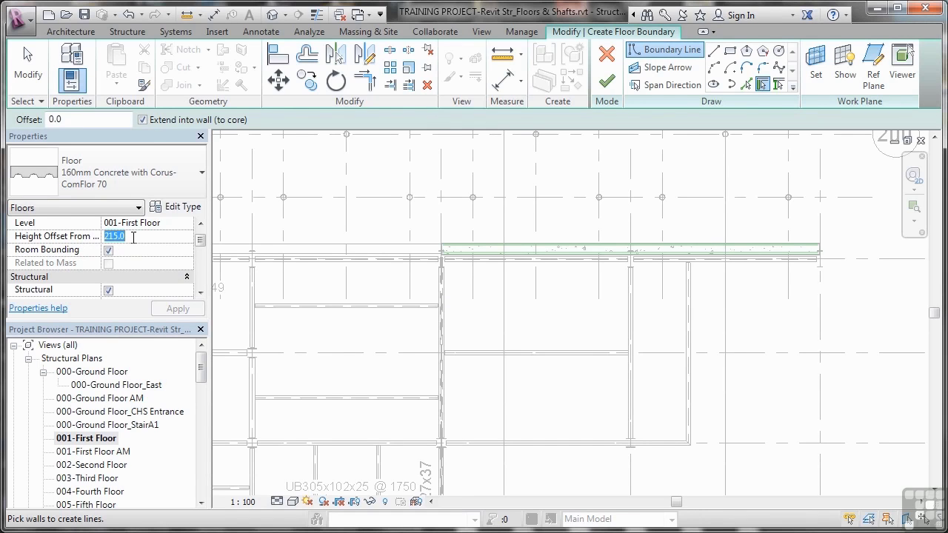
key("BackSpace")
type("0")
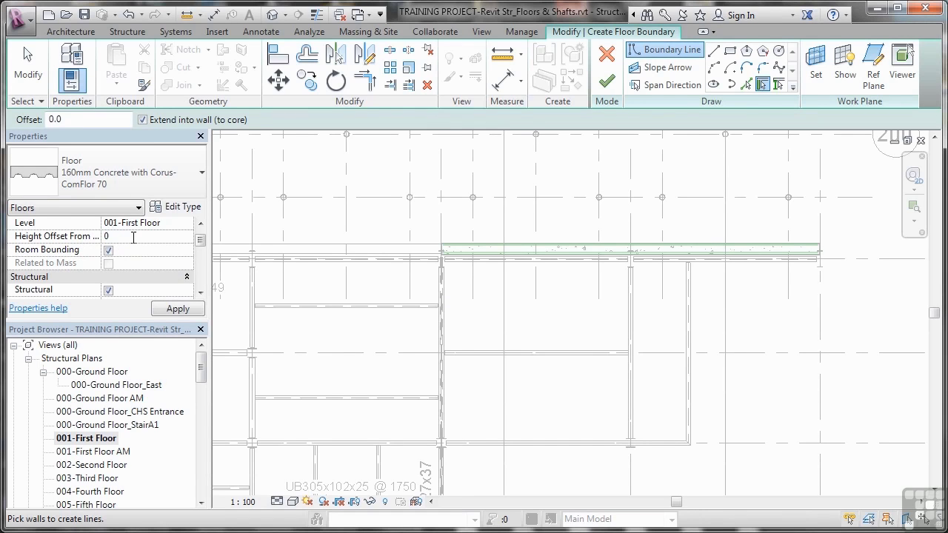
key("BackSpace")
type("215")
left_click(165, 314)
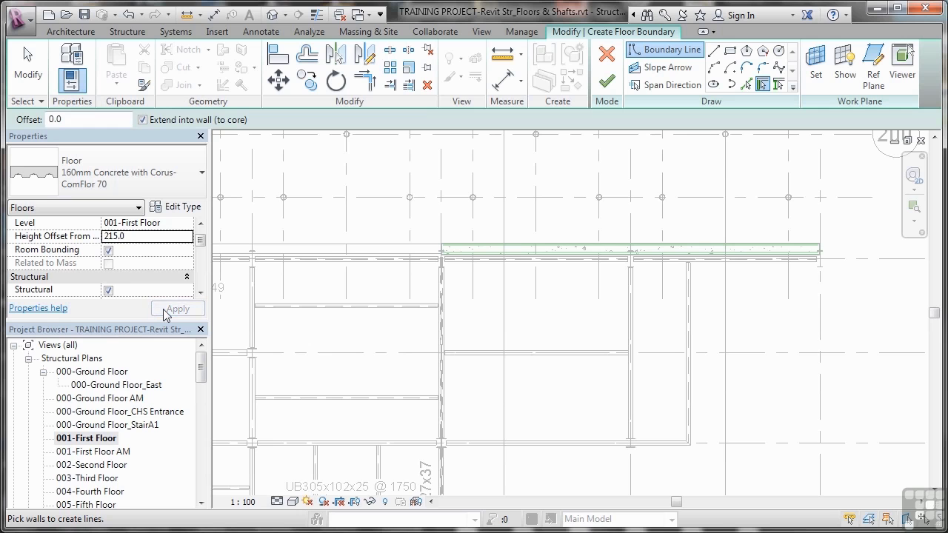
Step: Pick the left, top (both spans), right and bottom beams as floor boundary lines
left_click(778, 85)
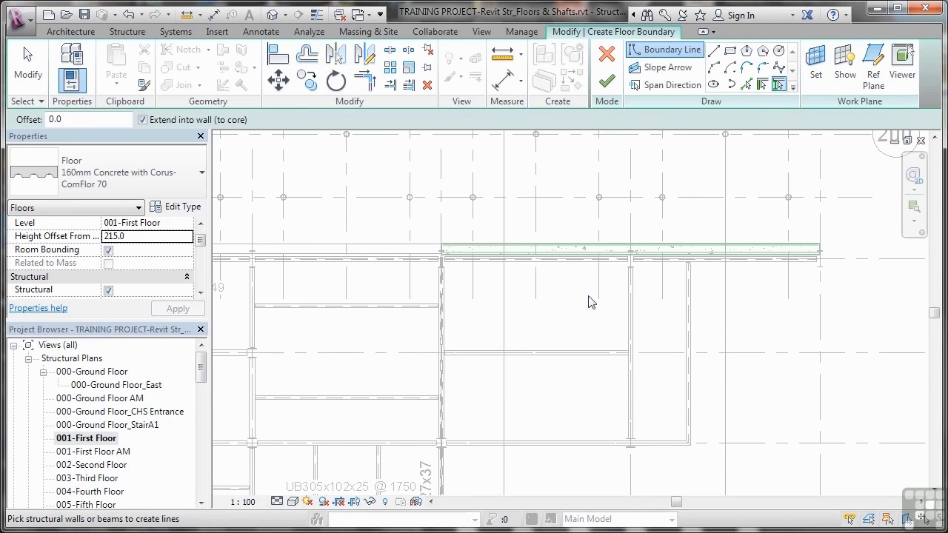
left_click(446, 299)
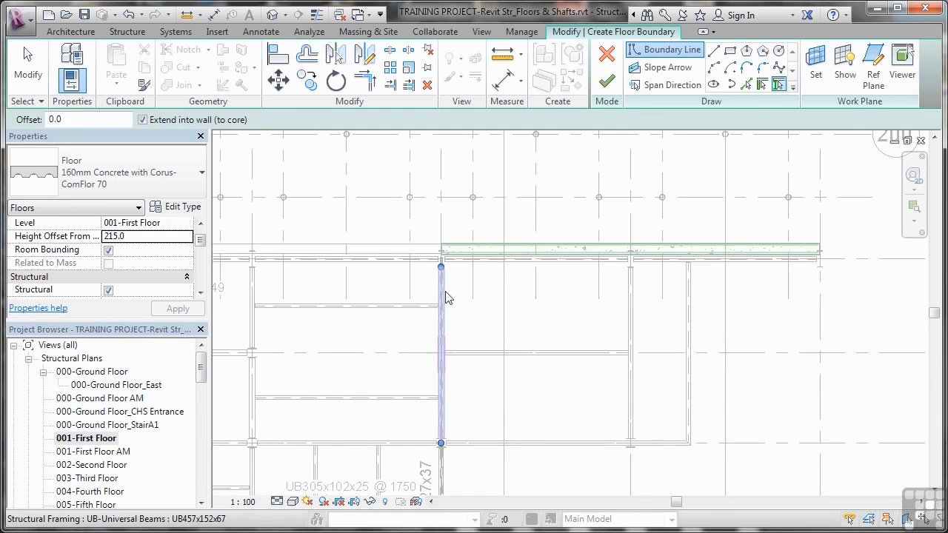
left_click(511, 265)
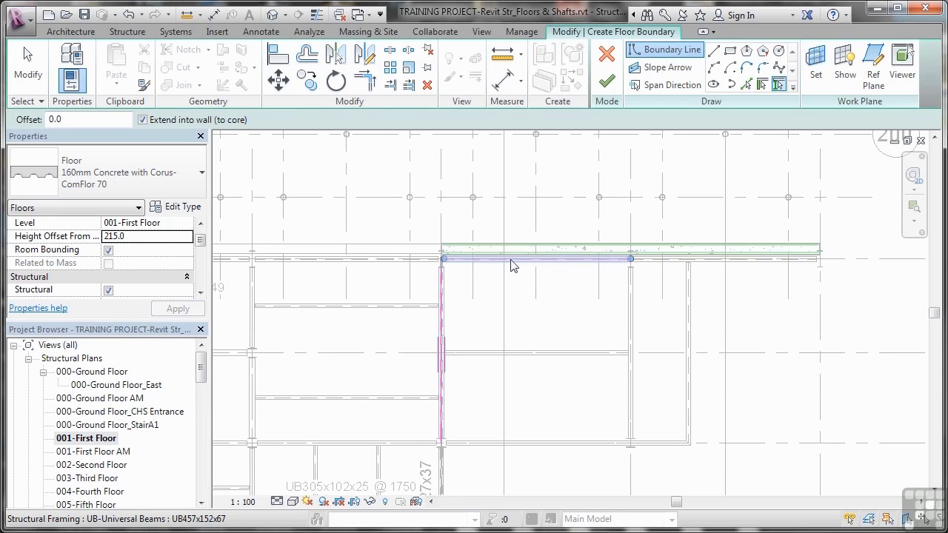
left_click(659, 265)
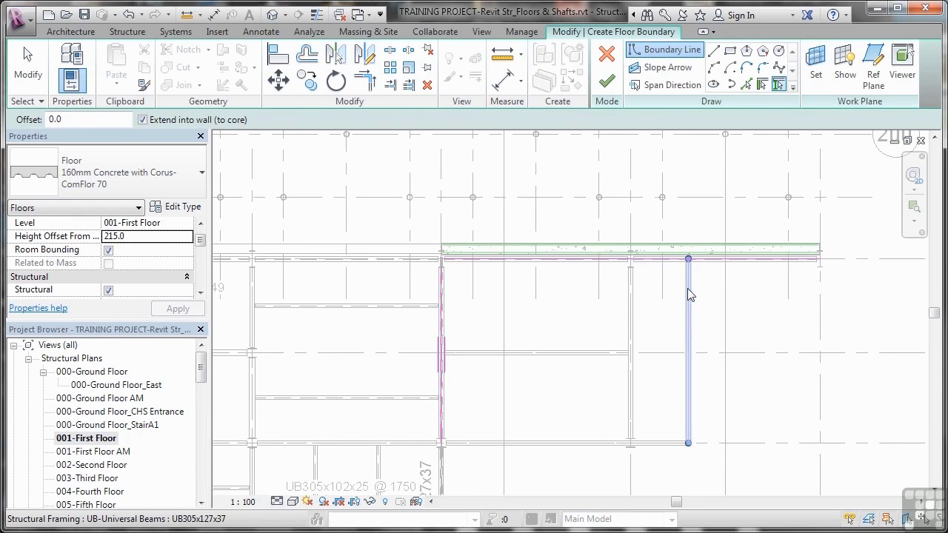
left_click(688, 296)
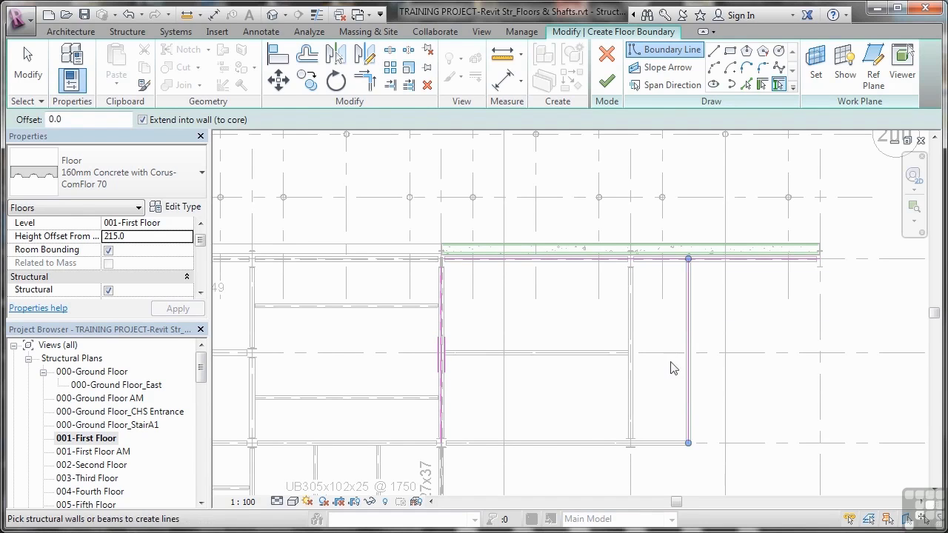
left_click(654, 444)
Step: Attempt to finish, dismiss the intersecting-lines error, and zoom to the boundary's top corner
left_click(606, 86)
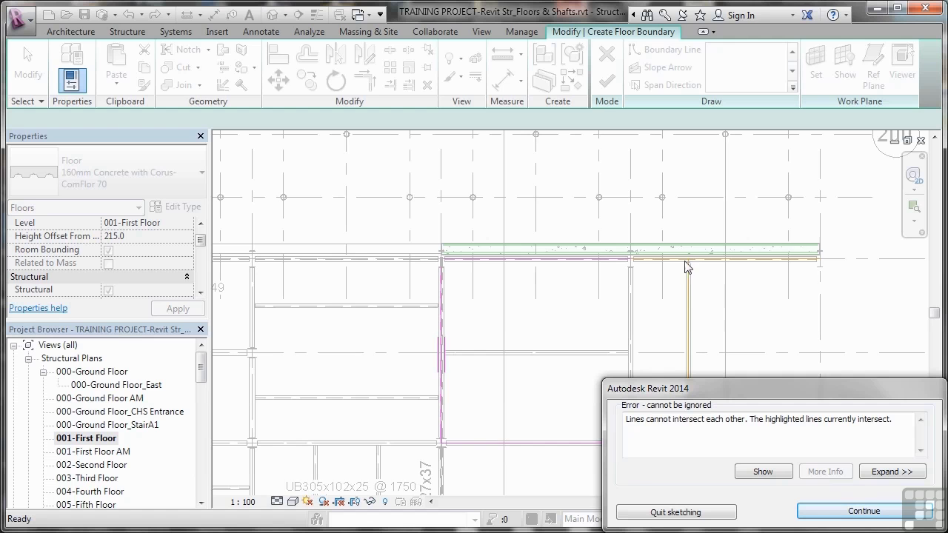
left_click(835, 512)
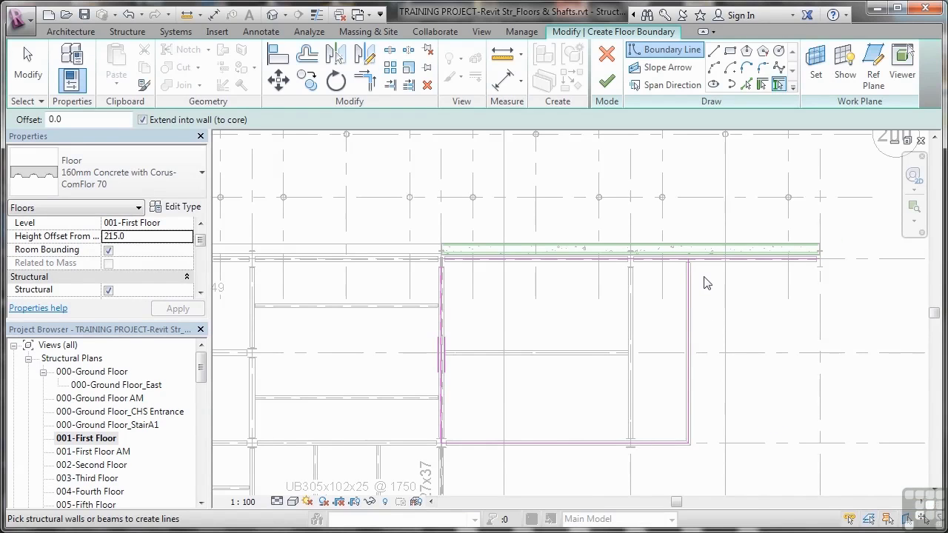
scroll(704, 281, "up", 3)
middle_click_drag(704, 279, 606, 302)
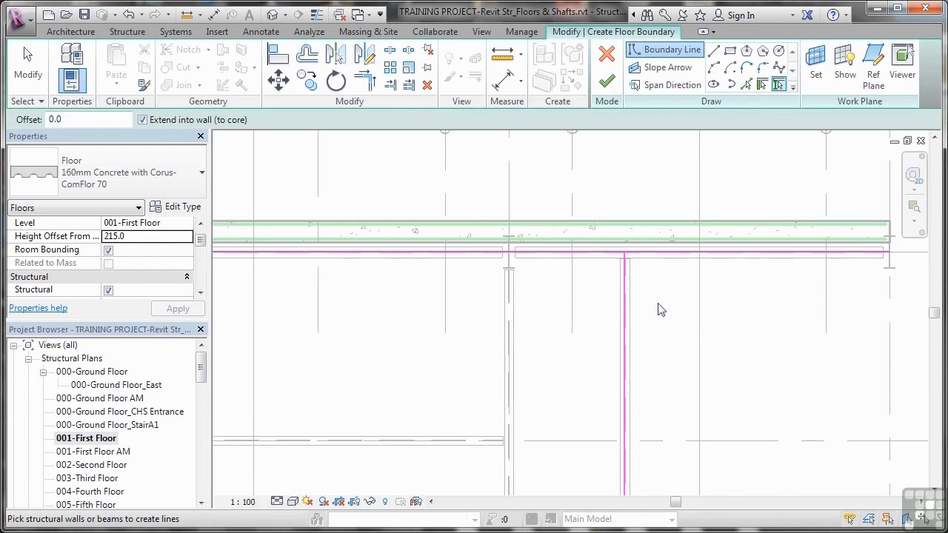
key("Escape")
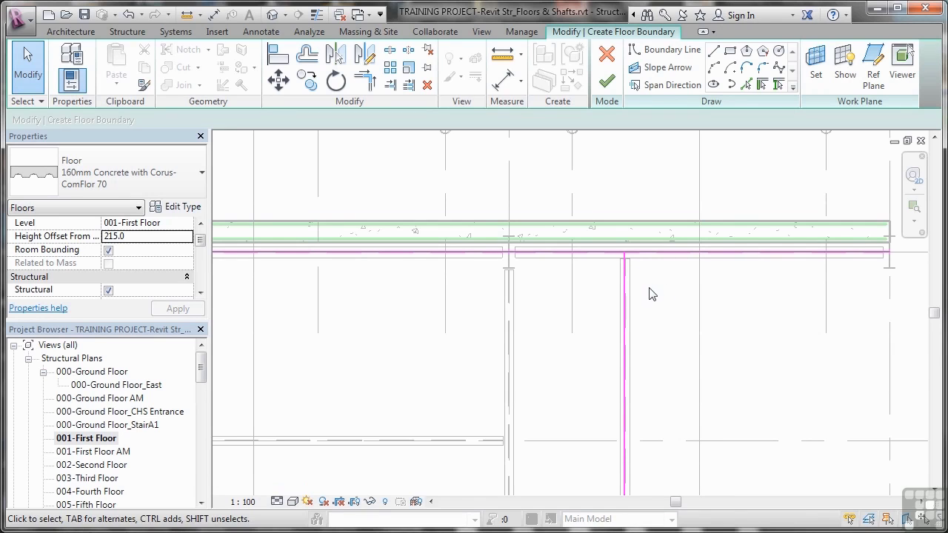
Step: Drag the top-right boundary line's end back to the balcony's right edge
left_click(749, 259)
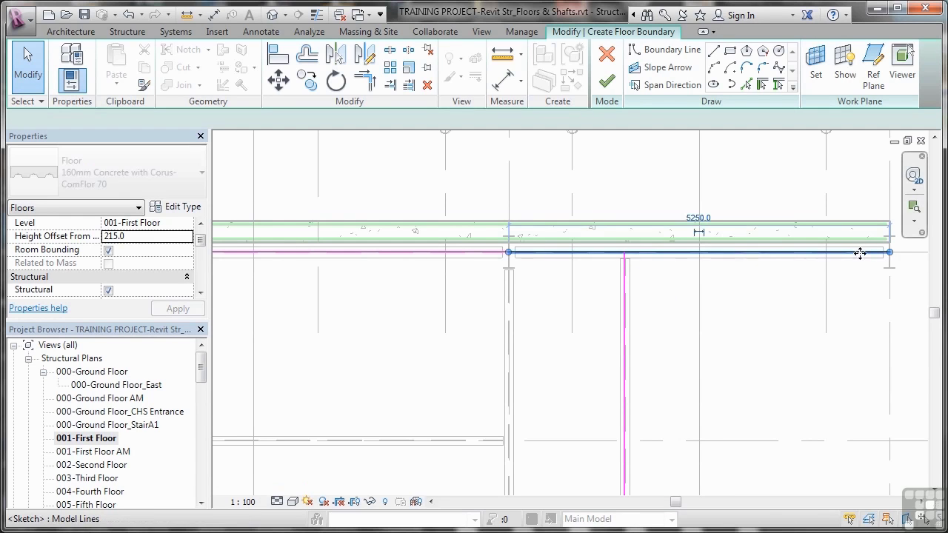
mouse_move(890, 255)
left_mouse_down()
mouse_move(711, 262)
mouse_move(624, 252)
left_mouse_up()
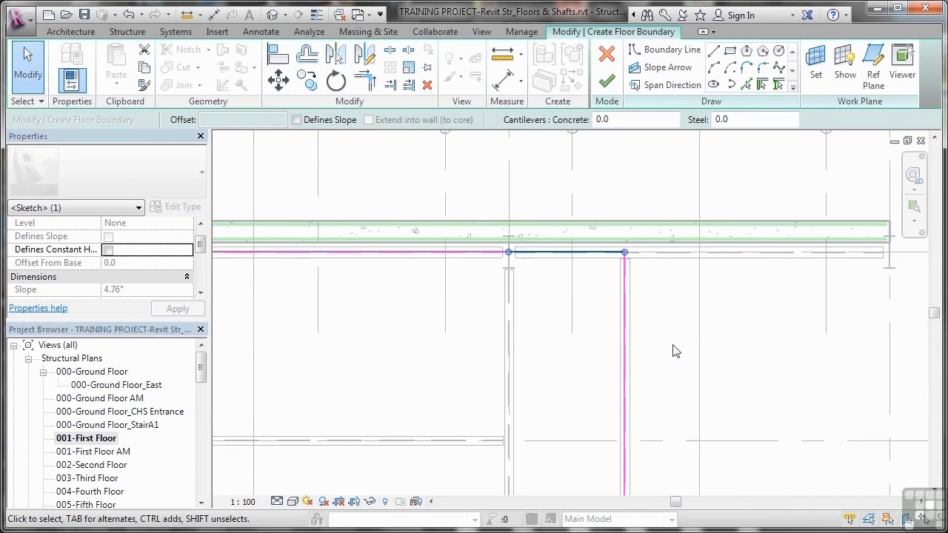
scroll(564, 333, "down", 3)
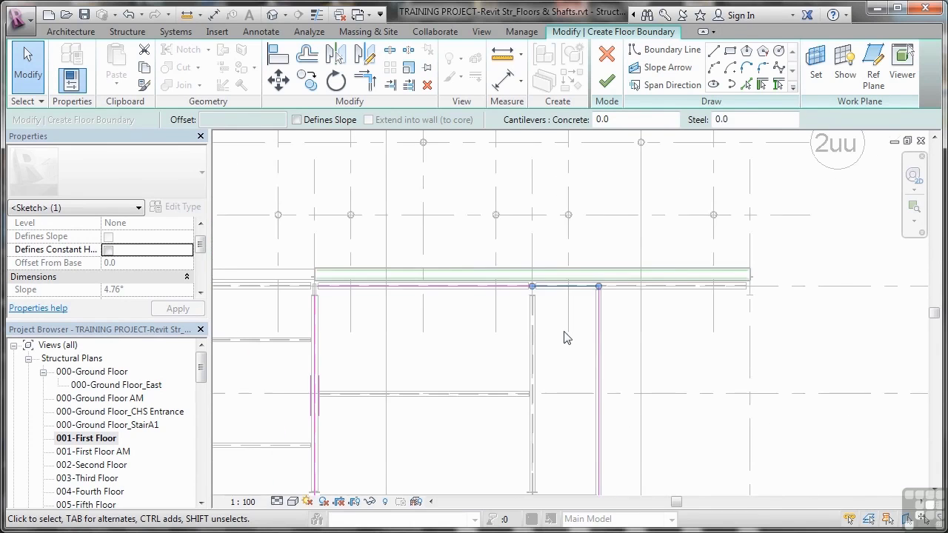
middle_click_drag(561, 346, 593, 298)
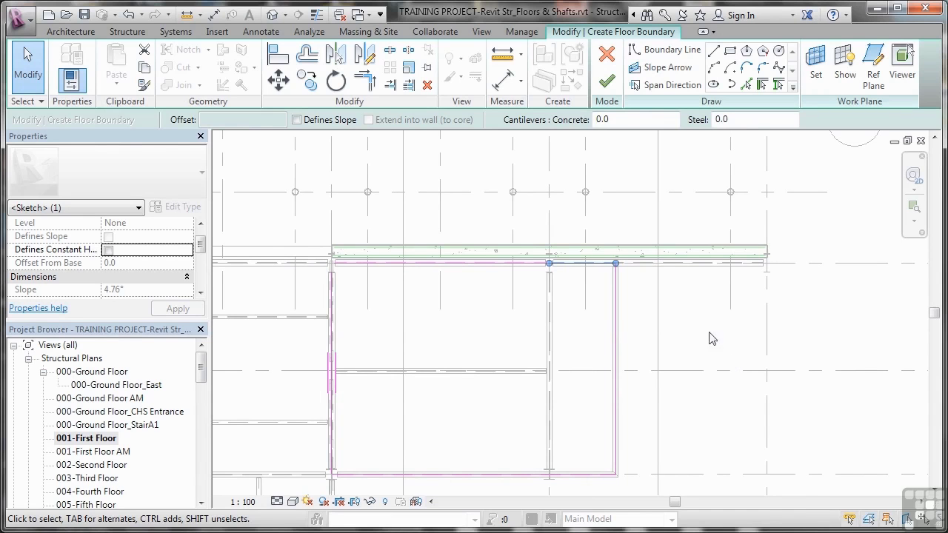
Step: Retry finishing, dismiss the open-loop error, and extend the top boundary line left to the beam end
left_click(606, 86)
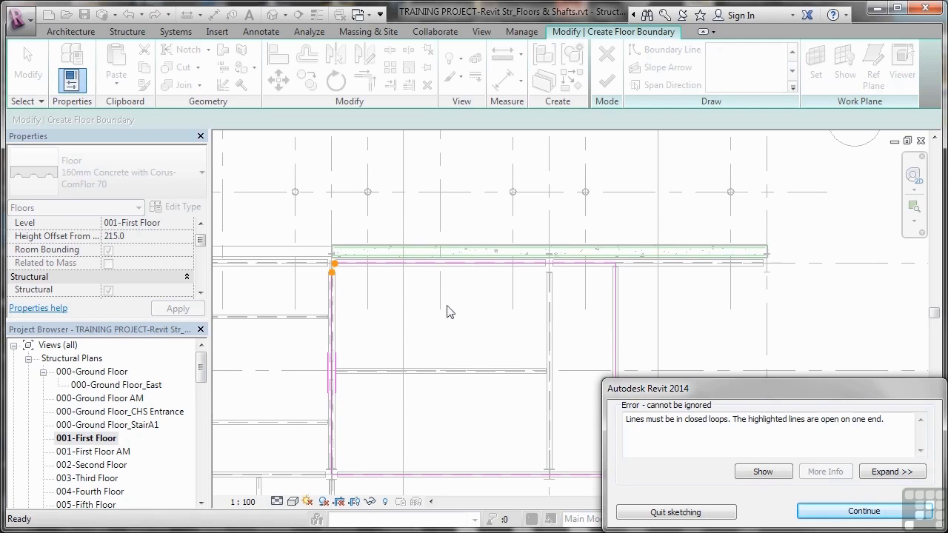
left_click(831, 511)
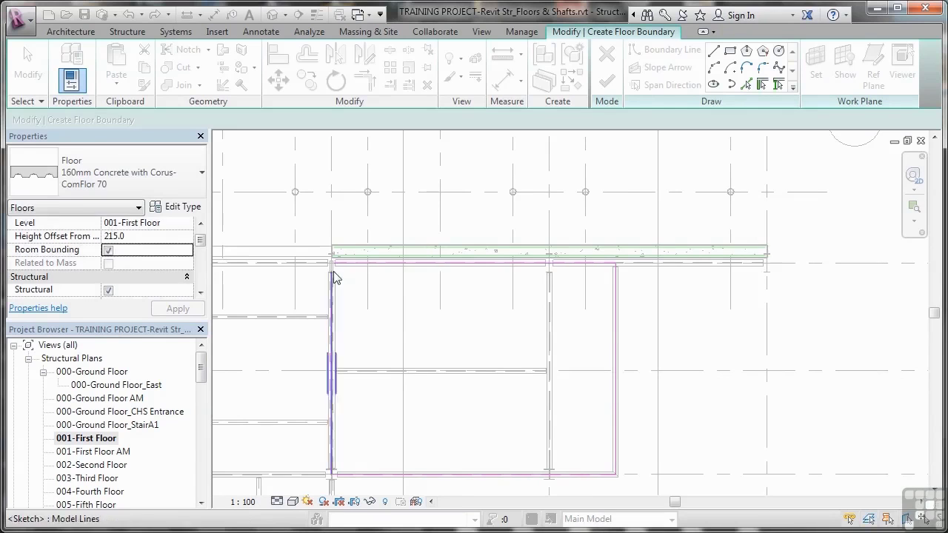
scroll(333, 274, "up", 3)
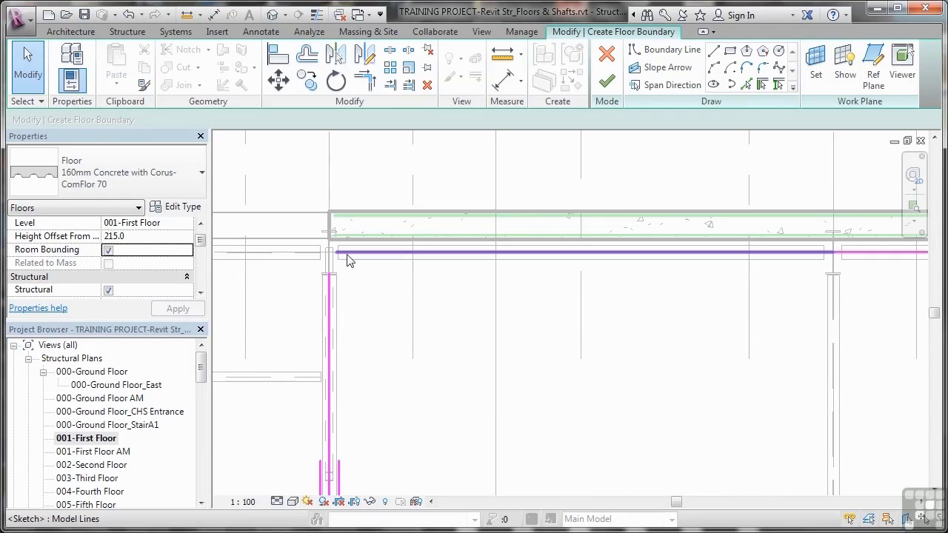
left_click(347, 254)
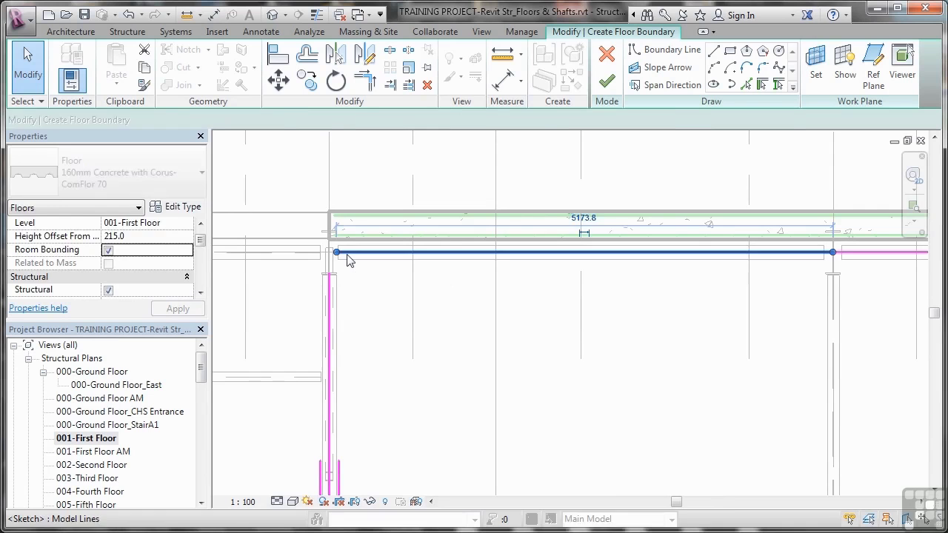
left_click_drag(336, 254, 327, 252)
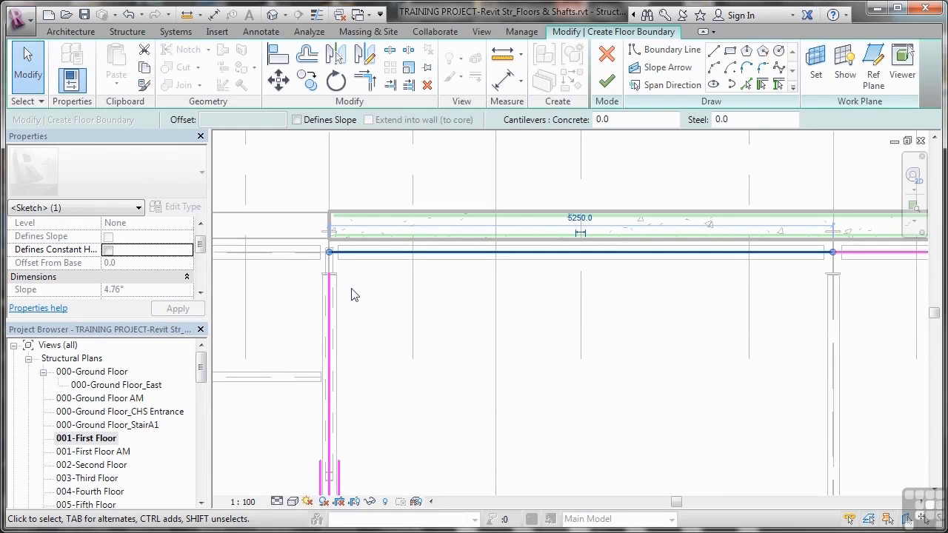
left_click(353, 295)
Step: Stretch the left boundary line's top end up to meet the top line at the corner
left_click(328, 275)
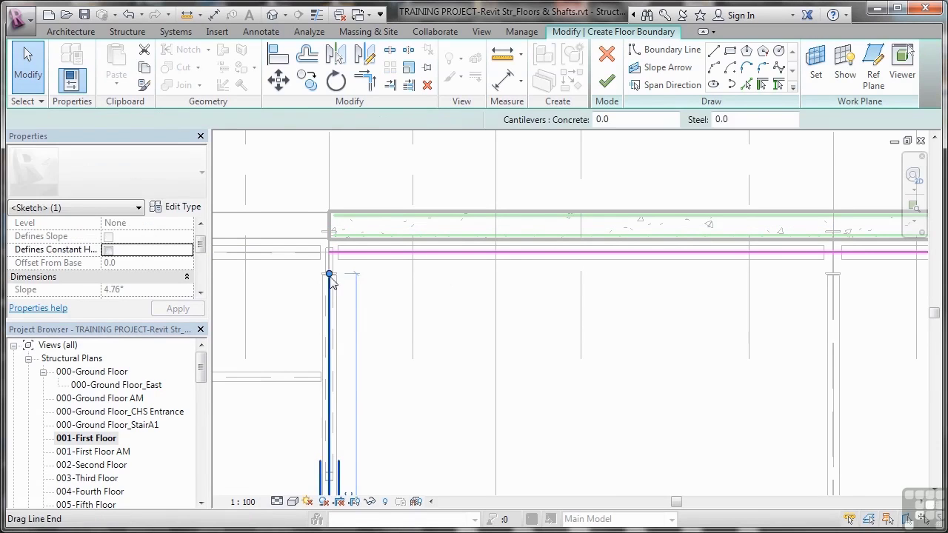
left_click_drag(328, 274, 328, 252)
left_click(399, 309)
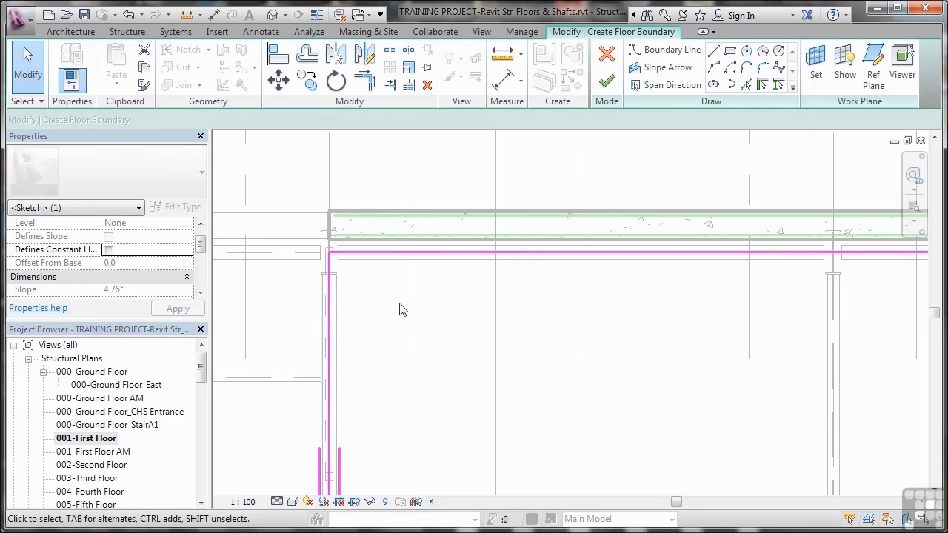
scroll(399, 309, "down", 3)
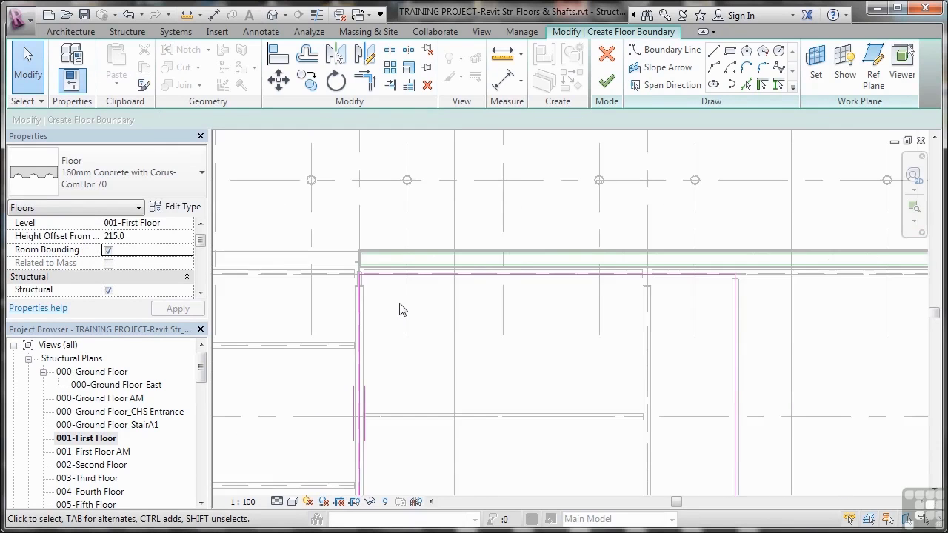
middle_click_drag(495, 357, 501, 296)
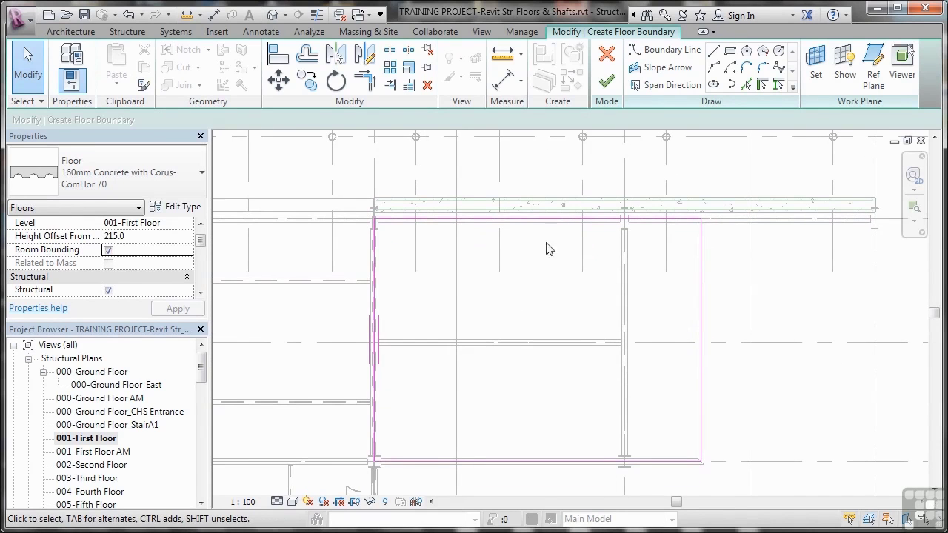
Step: Finish the sketch to create the 160mm ComFlor 70 floor, then scroll the Project Browser down
left_click(605, 84)
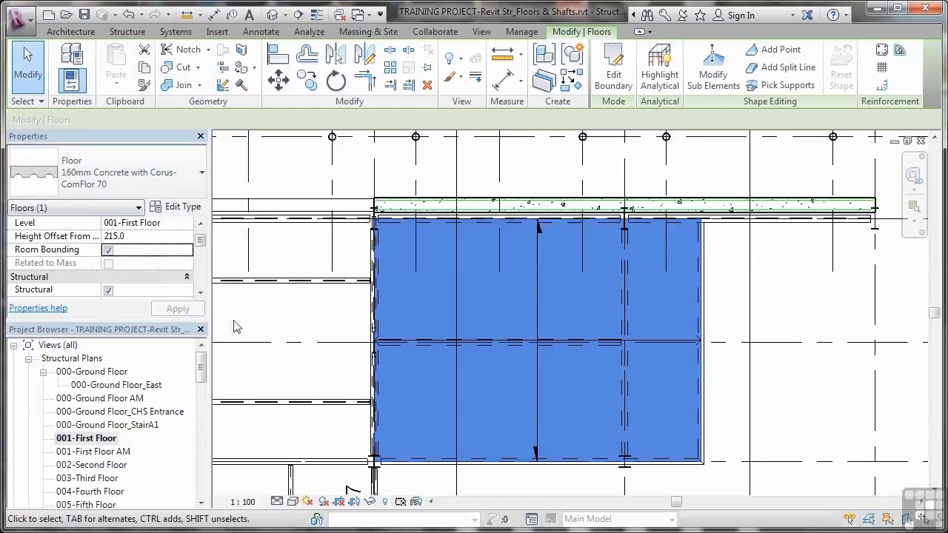
left_click_drag(200, 373, 200, 436)
Step: Open the default {3D} view and zoom in on the slab resting on the balcony beams
double_click(65, 450)
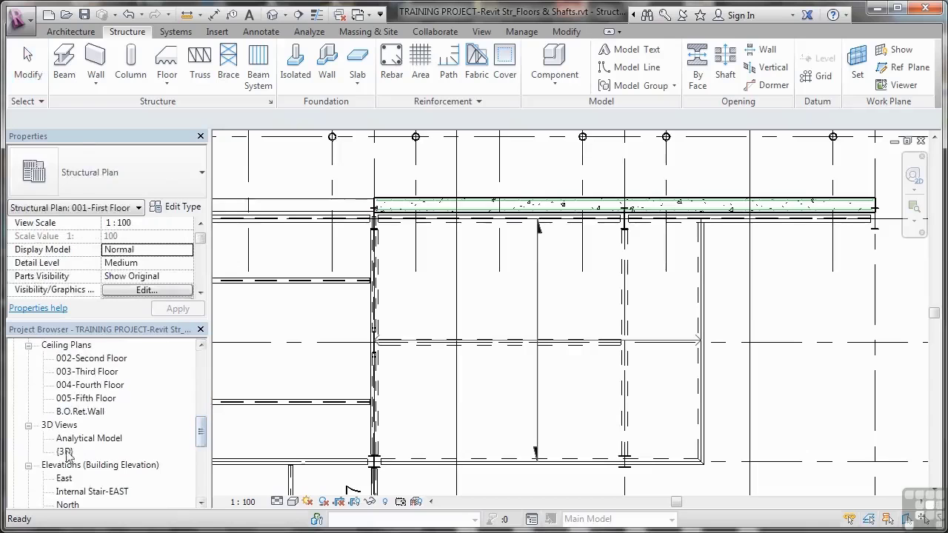
key("ctrl+Left")
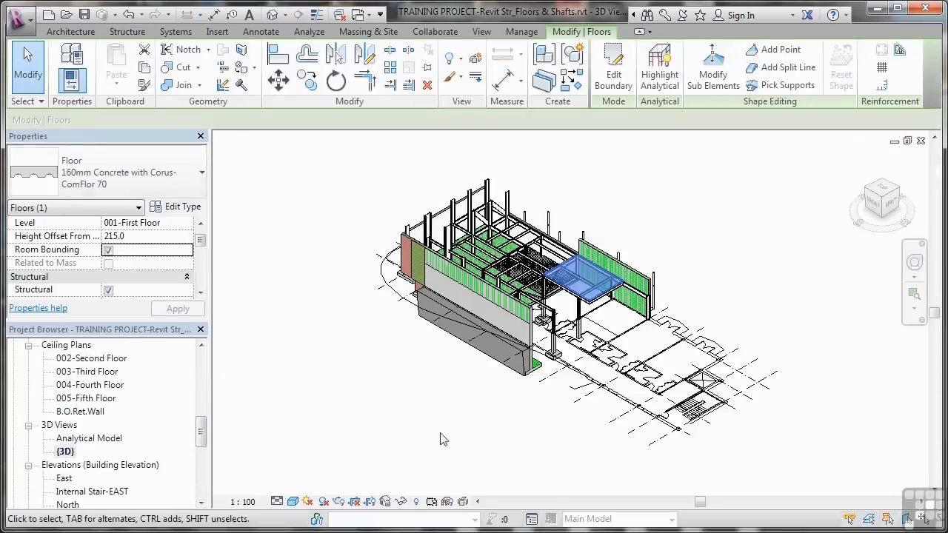
scroll(612, 323, "up", 5)
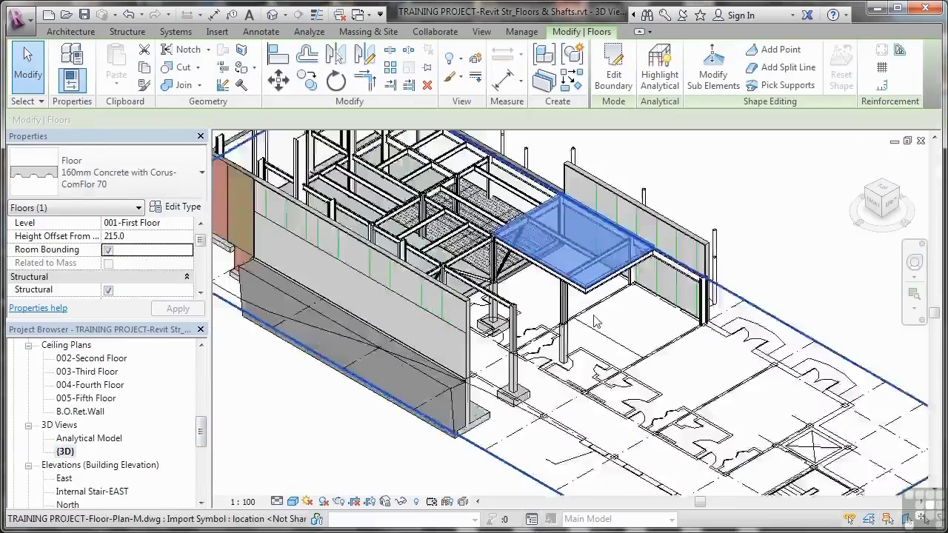
scroll(596, 321, "up", 2)
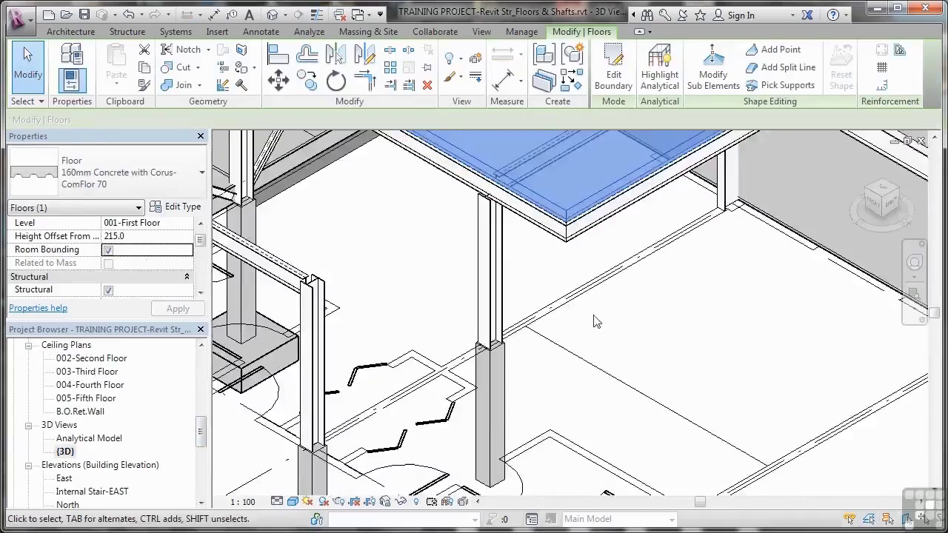
middle_click_drag(543, 262, 562, 441)
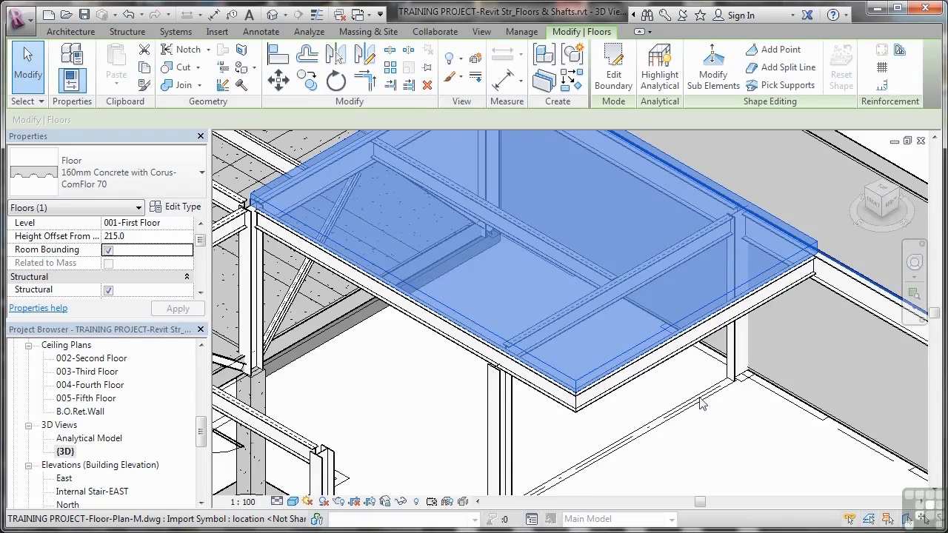
scroll(702, 405, "down", 3)
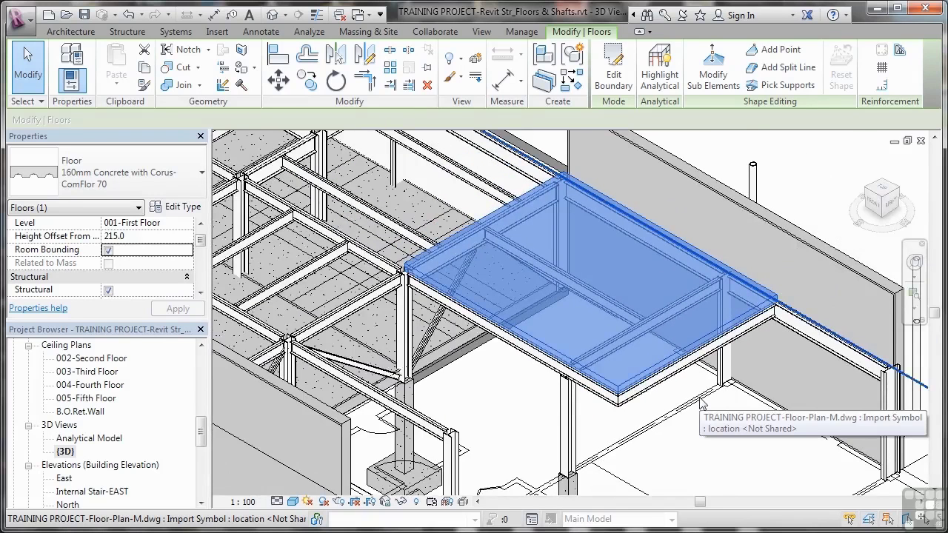